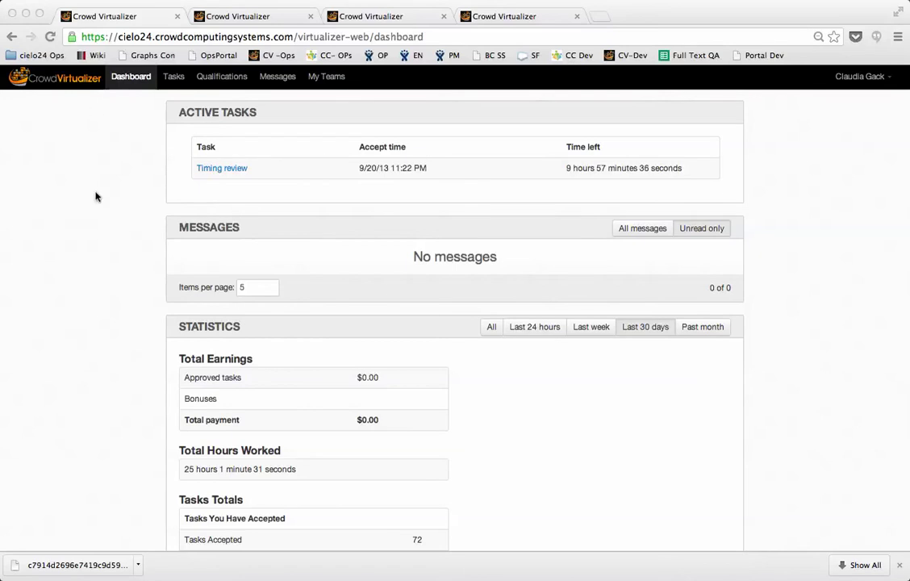
- Focus the browser and bring up the Tasks page with its three task groups
{"action": "left_click", "coordinate": [173, 79]}
{"action": "left_click", "coordinate": [173, 78]}
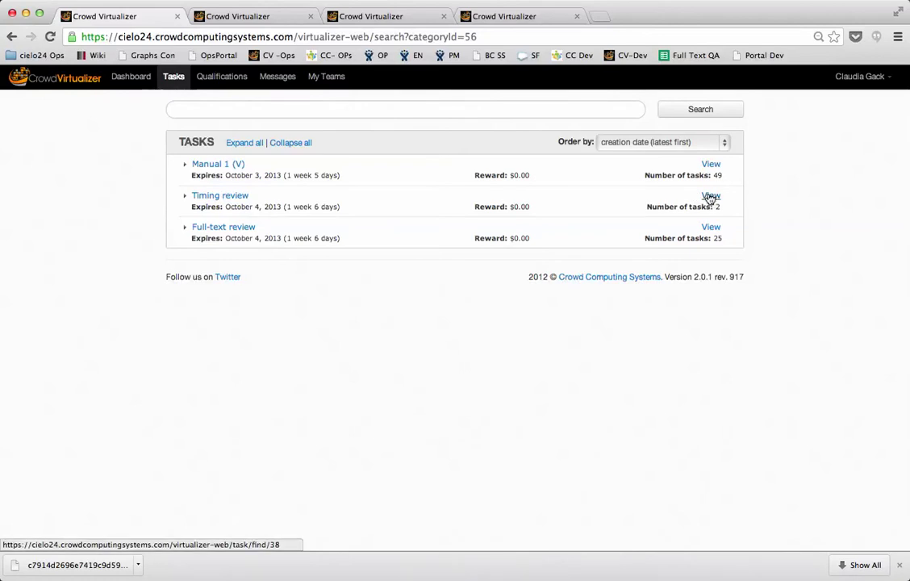
- Glance at the Timing Review (6) task, then settle on the Lecture Seven Timing Review (1) task
{"action": "left_click", "coordinate": [268, 17]}
{"action": "left_click", "coordinate": [364, 19]}
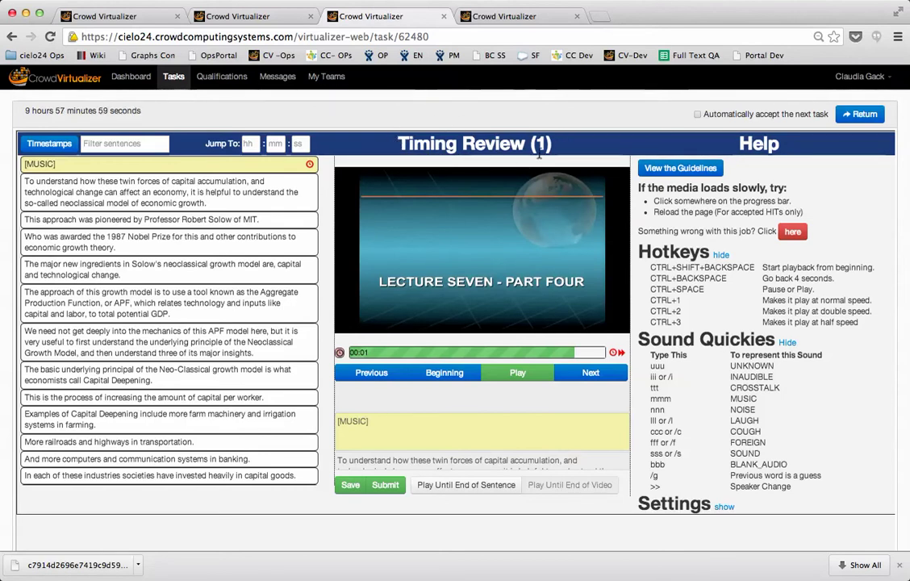
{"action": "left_click", "coordinate": [457, 17]}
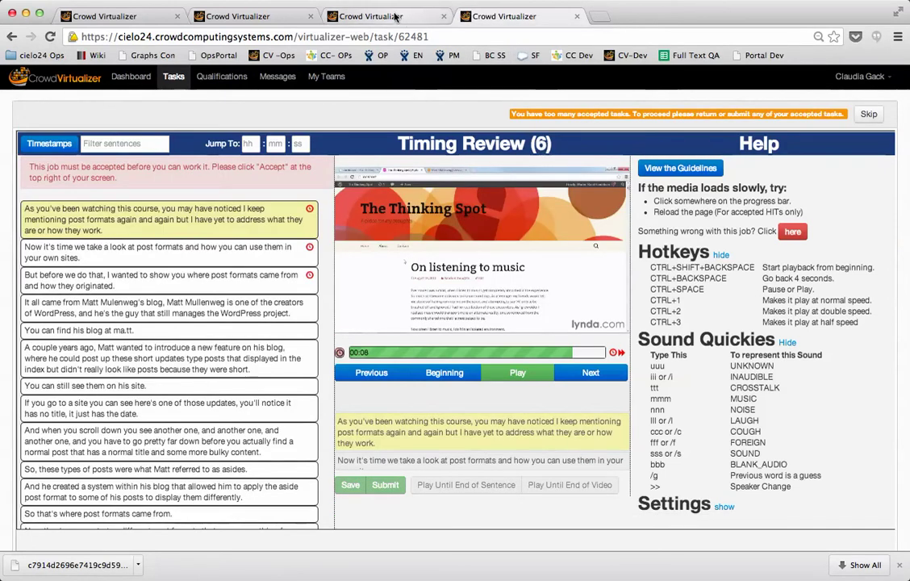
{"action": "left_click", "coordinate": [351, 17]}
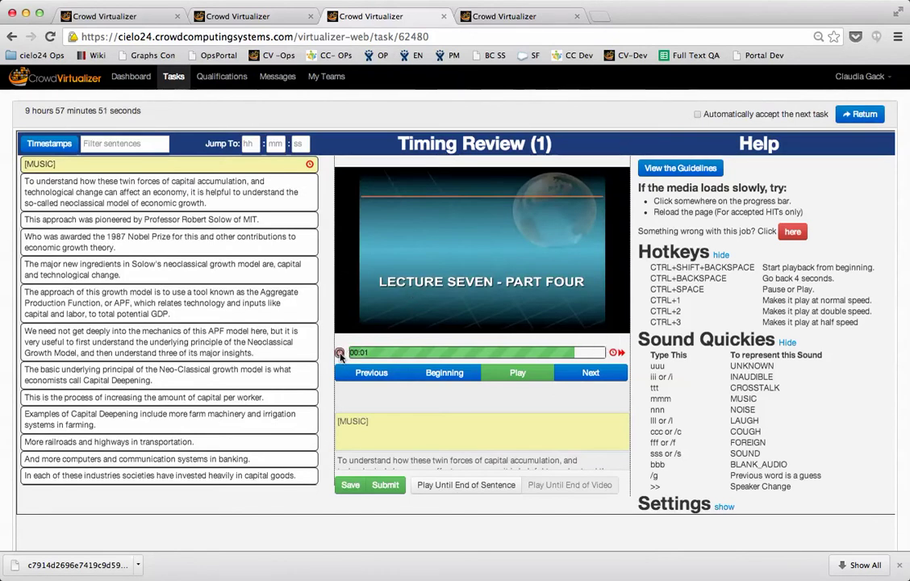
- Retime the [MUSIC] tag and first lecture sentence, pausing at 00:06, then return to Timing Review
{"action": "left_click", "coordinate": [339, 354]}
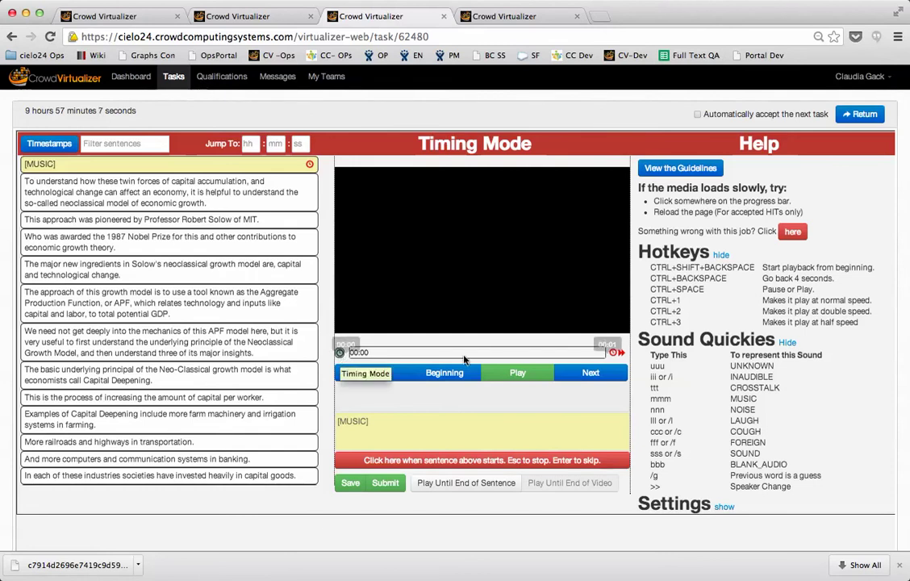
{"action": "left_click", "coordinate": [513, 372]}
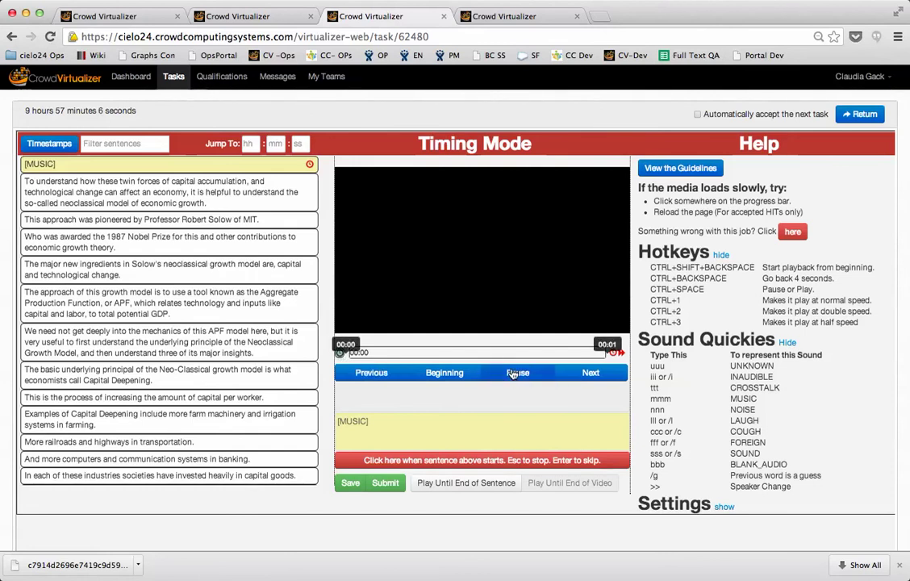
{"action": "left_click", "coordinate": [425, 461]}
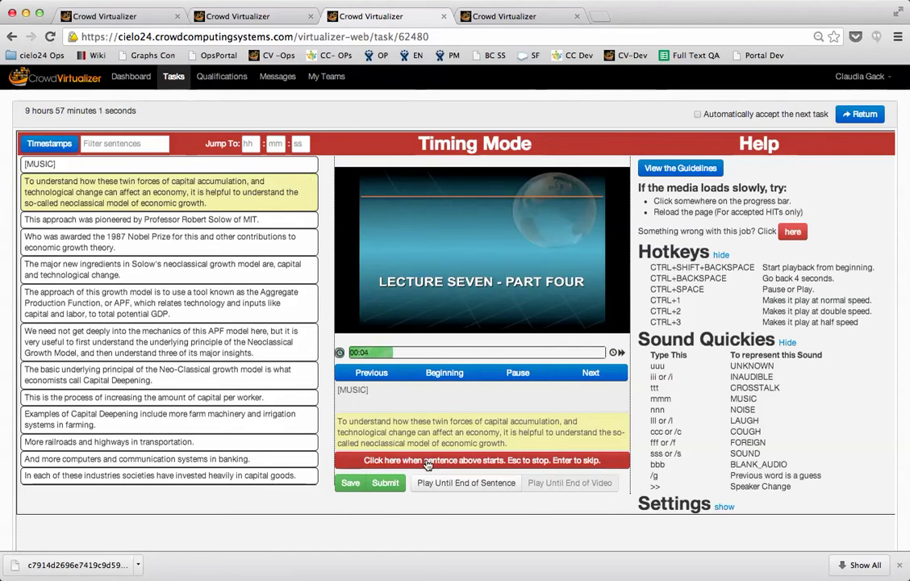
{"action": "left_click", "coordinate": [428, 464]}
{"action": "left_click", "coordinate": [517, 373]}
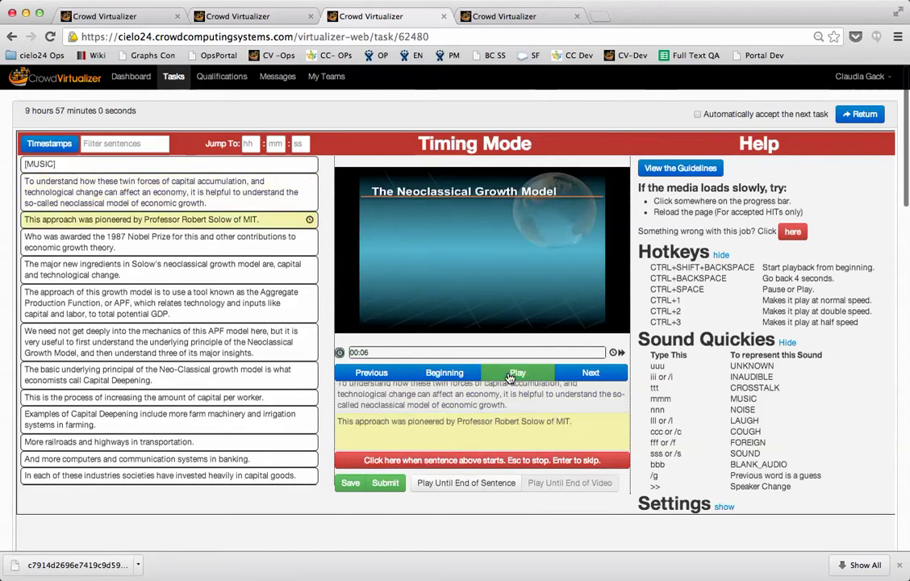
{"action": "left_click", "coordinate": [339, 355]}
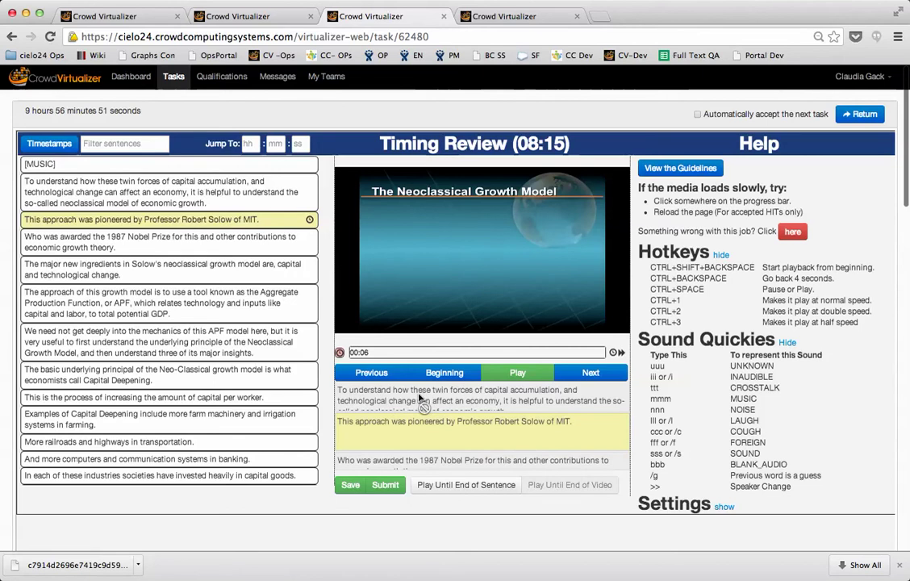
{"action": "left_click", "coordinate": [270, 166]}
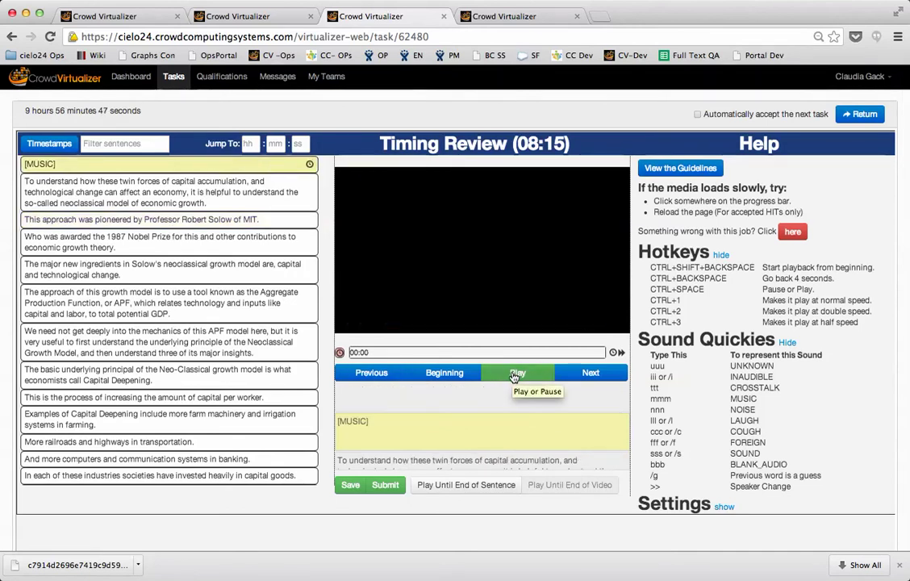
{"action": "left_click", "coordinate": [514, 375]}
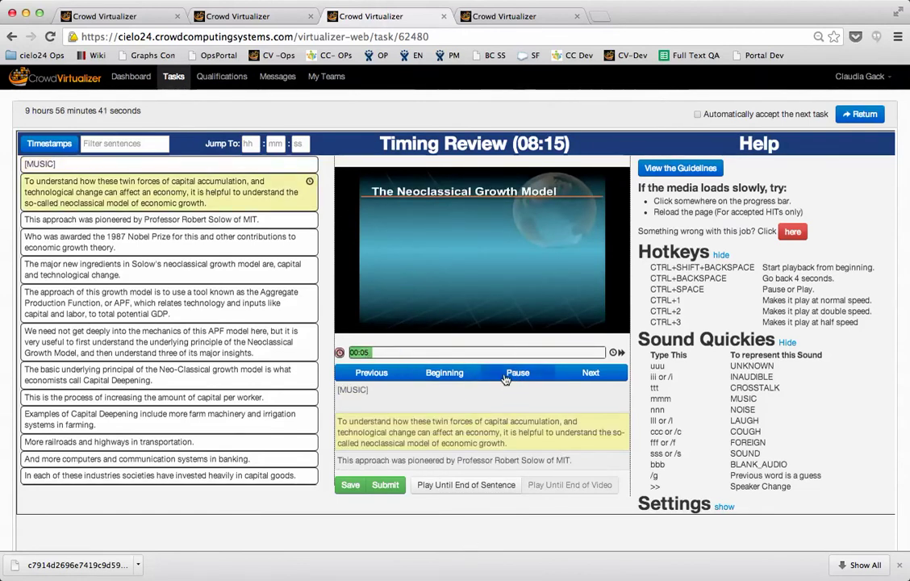
{"action": "key", "text": "ctrl+space"}
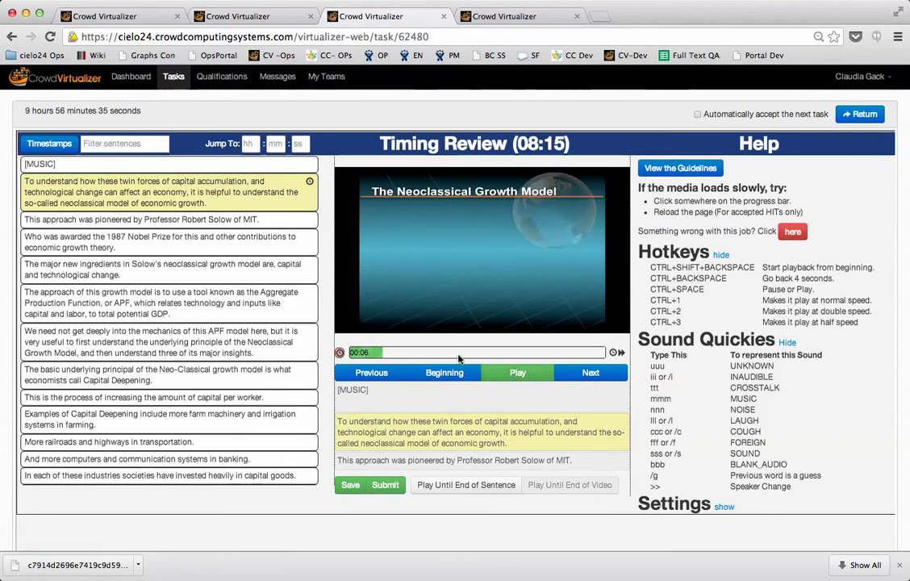
{"action": "left_click", "coordinate": [226, 164]}
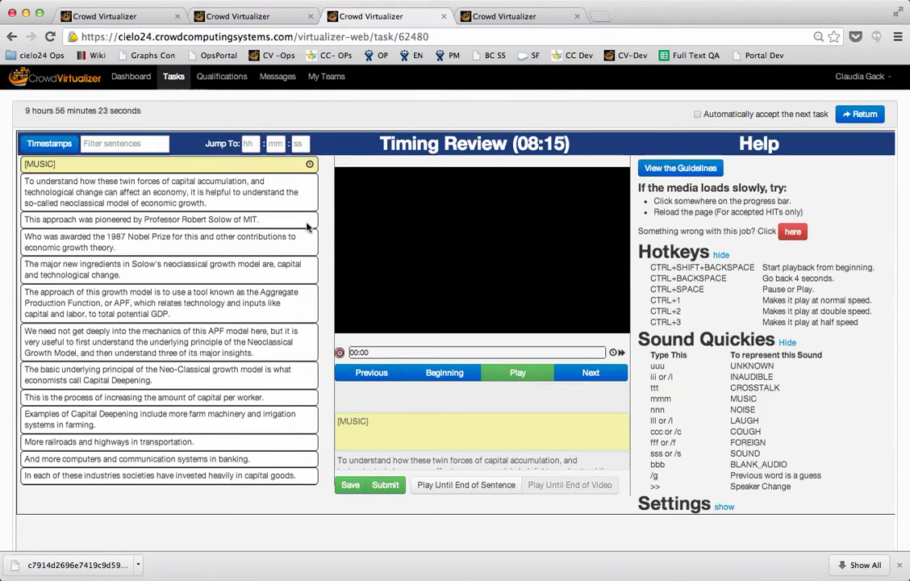
{"action": "mouse_move", "coordinate": [615, 353]}
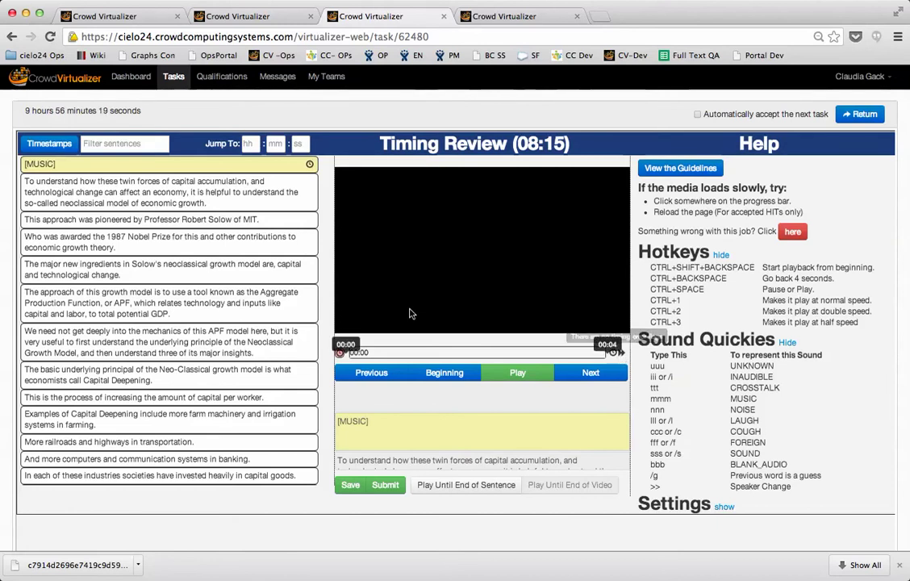
{"action": "scroll", "coordinate": [315, 290], "scroll_direction": "down", "scroll_amount": 3}
{"action": "scroll", "coordinate": [315, 289], "scroll_direction": "down", "scroll_amount": 15}
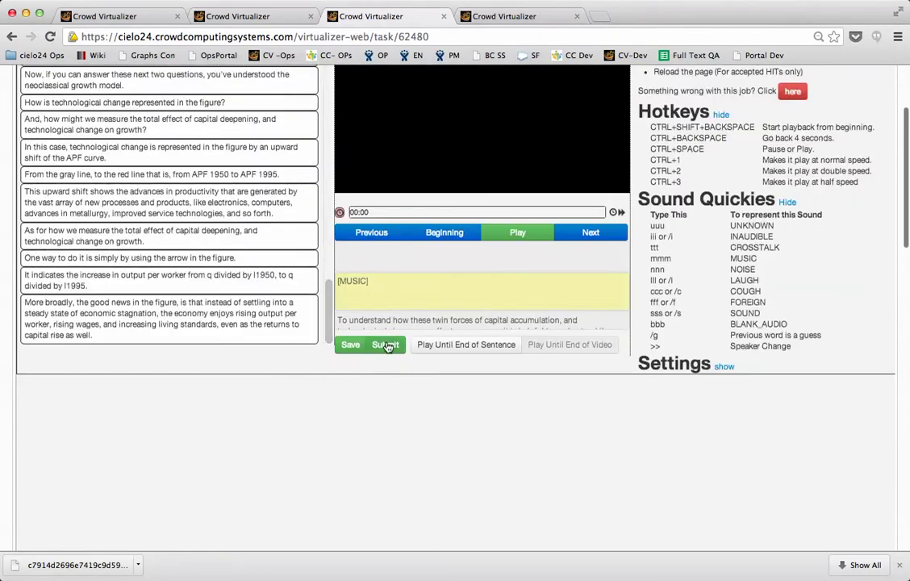
{"action": "left_click", "coordinate": [385, 345]}
- Confirm the HIT complete, accept the post-formats Timing Review (6) task and start its video
{"action": "left_click", "coordinate": [566, 295]}
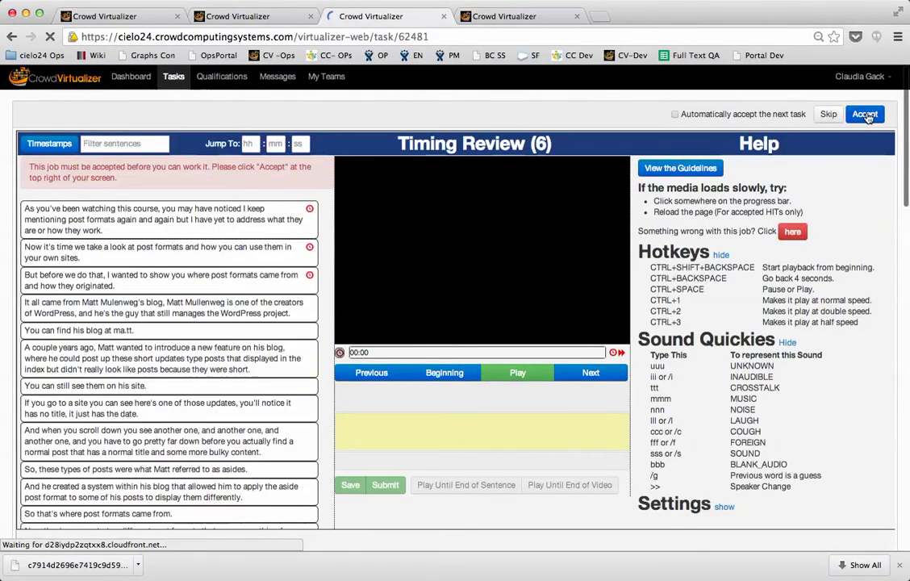
{"action": "left_click", "coordinate": [864, 115]}
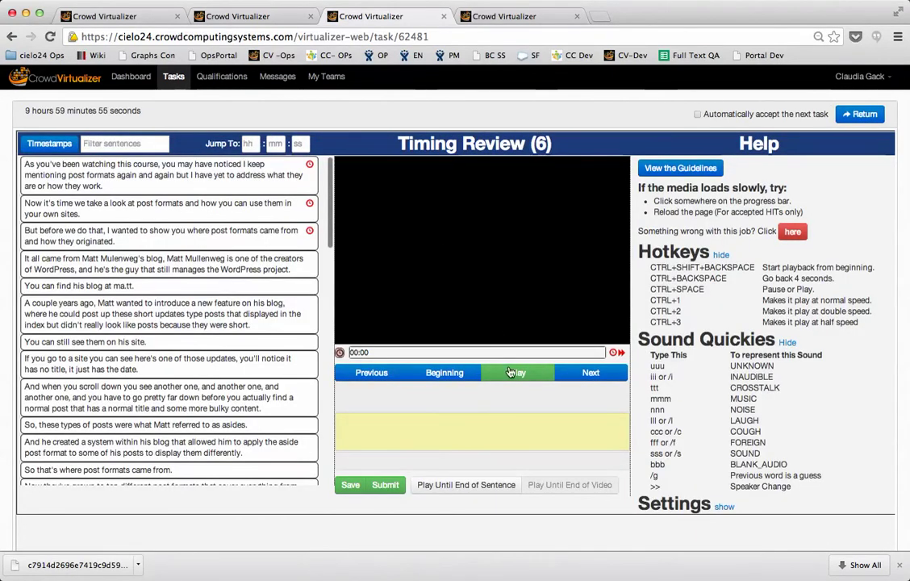
{"action": "left_click", "coordinate": [522, 377]}
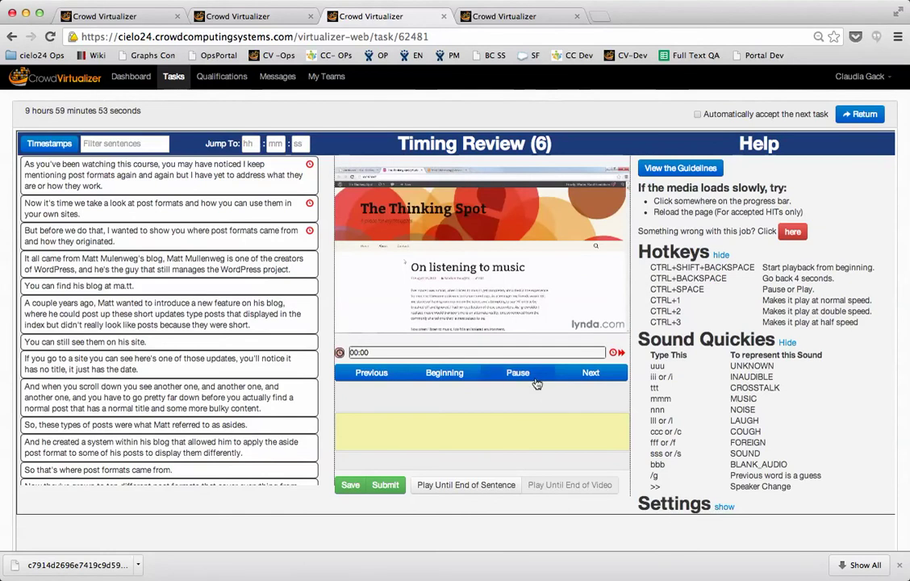
- Retime the first four post-formats sentences through 'You can find his blog at ma.tt.'
{"action": "left_click", "coordinate": [525, 376]}
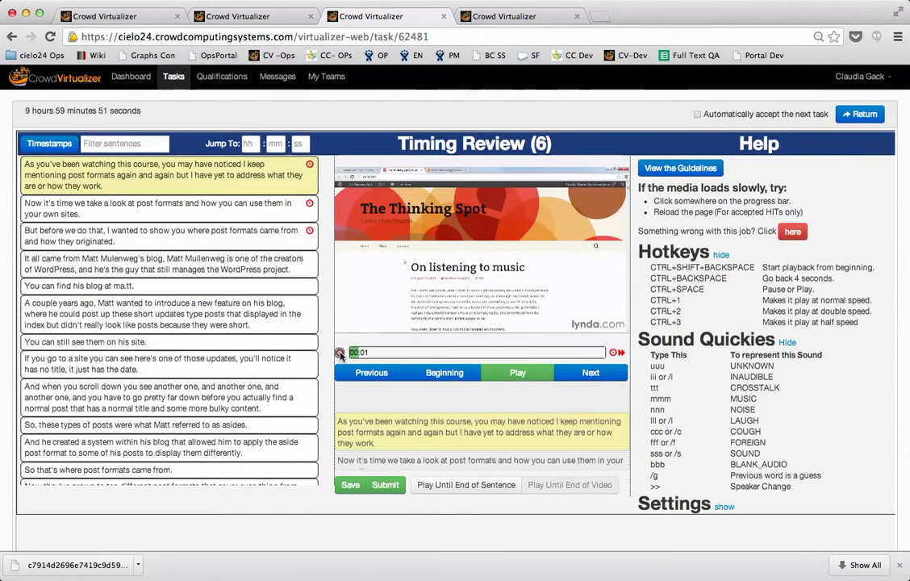
{"action": "left_click", "coordinate": [339, 355]}
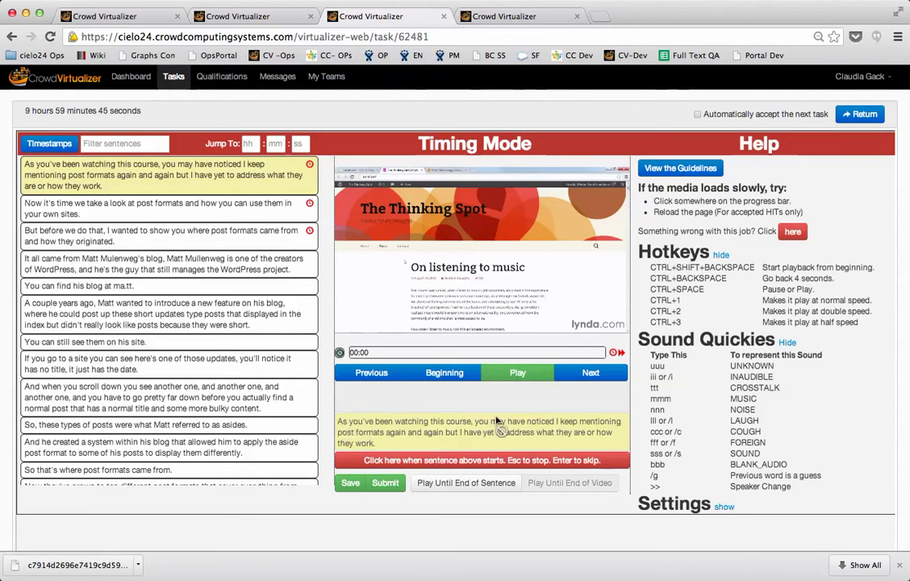
{"action": "left_click", "coordinate": [509, 374]}
{"action": "left_click", "coordinate": [473, 461]}
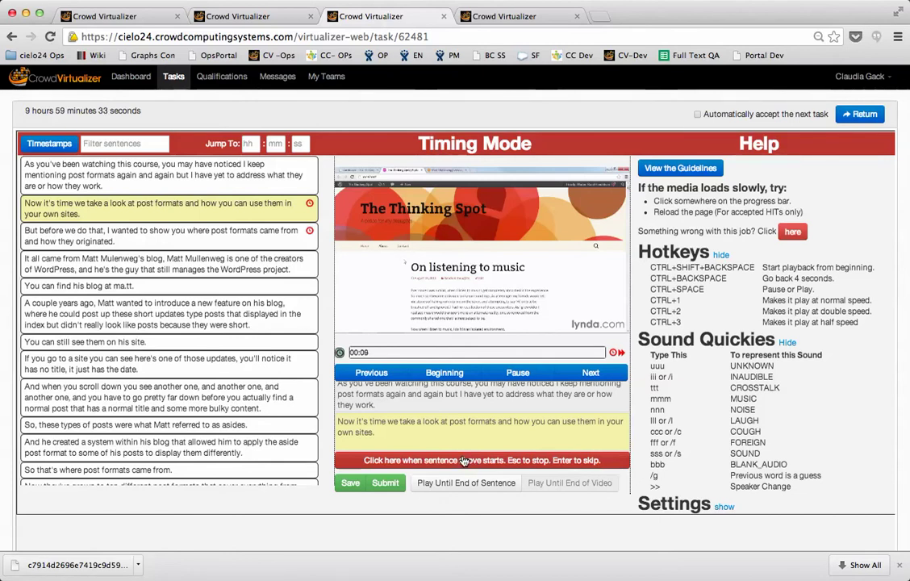
{"action": "left_click", "coordinate": [464, 461]}
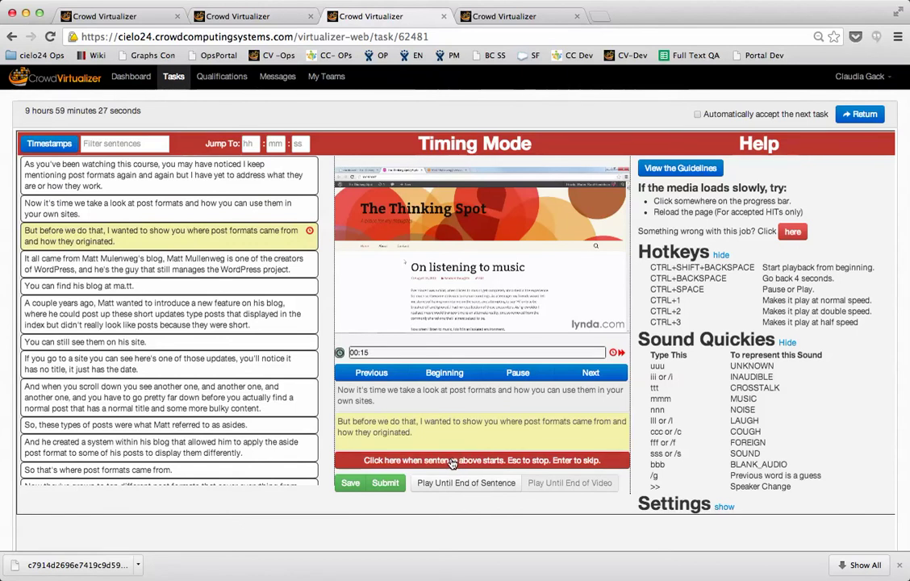
{"action": "left_click", "coordinate": [453, 463]}
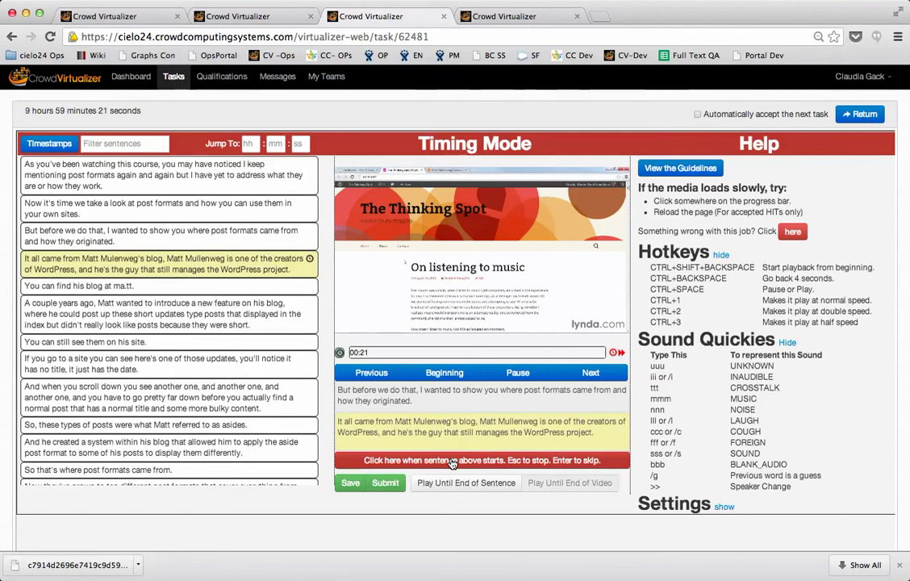
{"action": "left_click", "coordinate": [452, 463]}
{"action": "key", "text": "ctrl+space"}
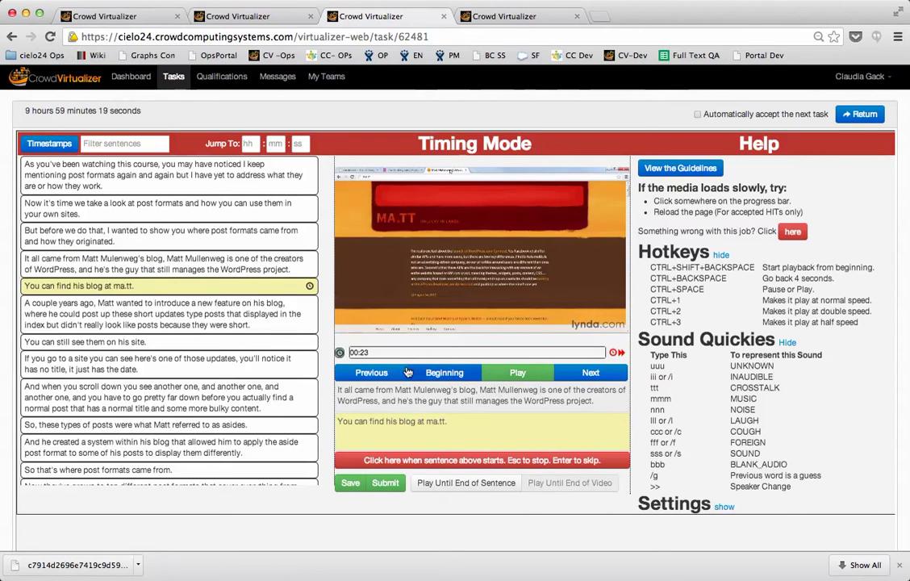
{"action": "left_click", "coordinate": [339, 353]}
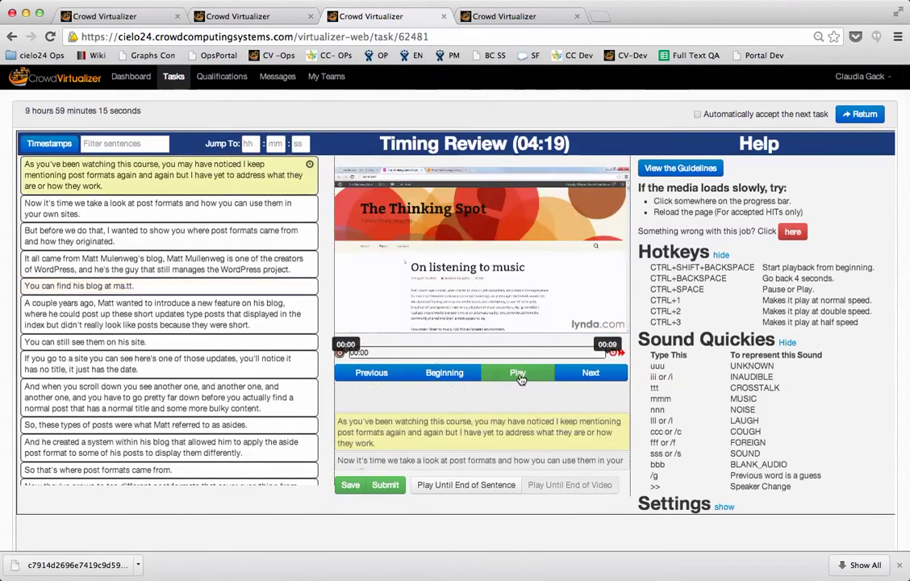
{"action": "left_click", "coordinate": [519, 373]}
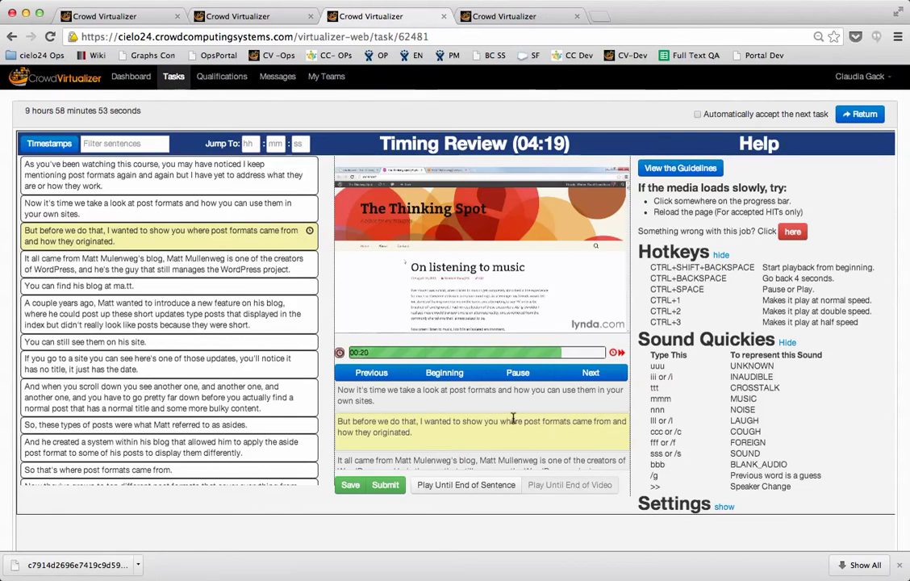
{"action": "left_click", "coordinate": [506, 373]}
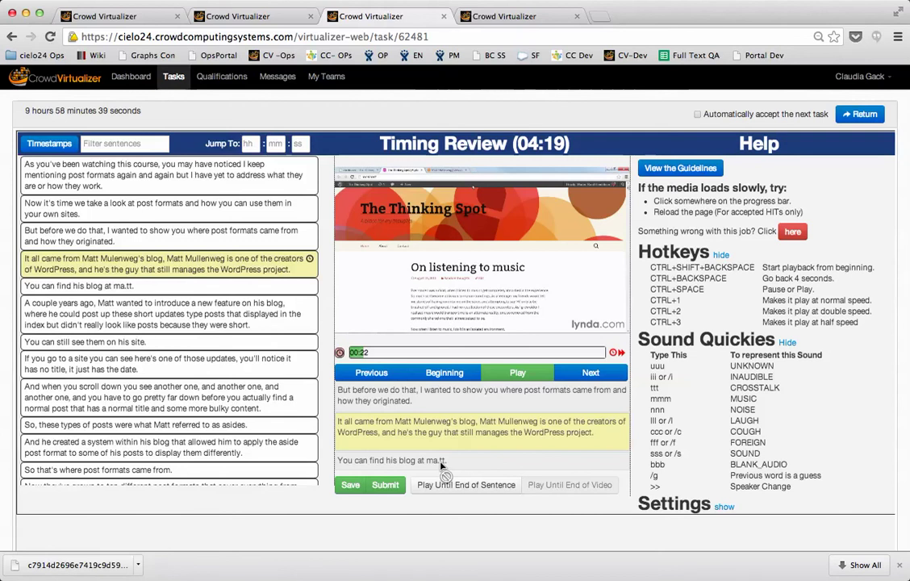
- Jump to the flagged sentences, try submitting, and dismiss the 3-untimed-sentences warning
{"action": "left_click", "coordinate": [616, 355]}
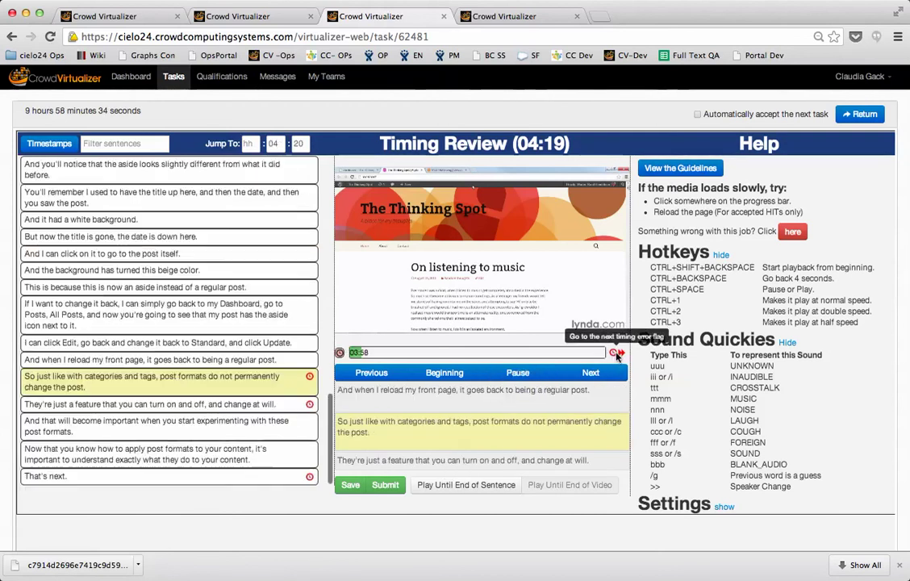
{"action": "left_click", "coordinate": [519, 372]}
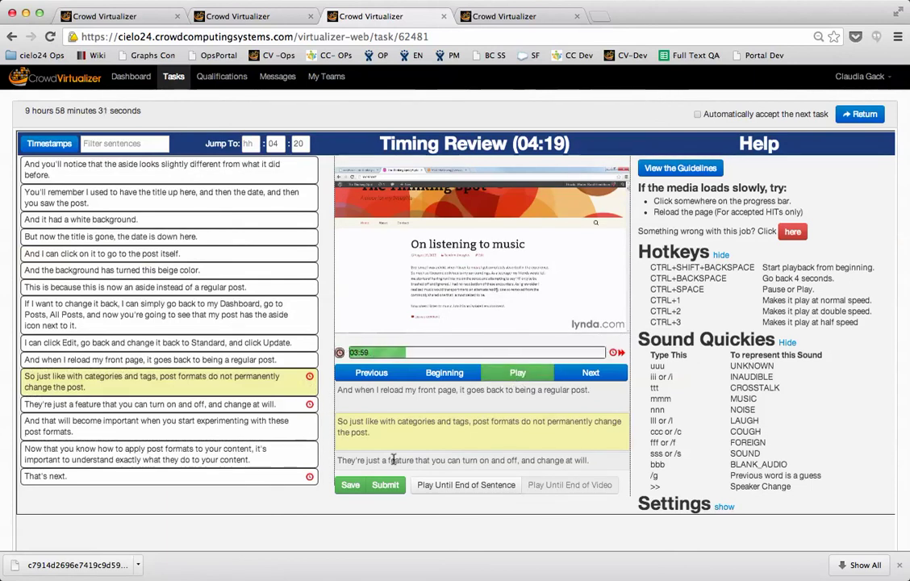
{"action": "left_click", "coordinate": [386, 485]}
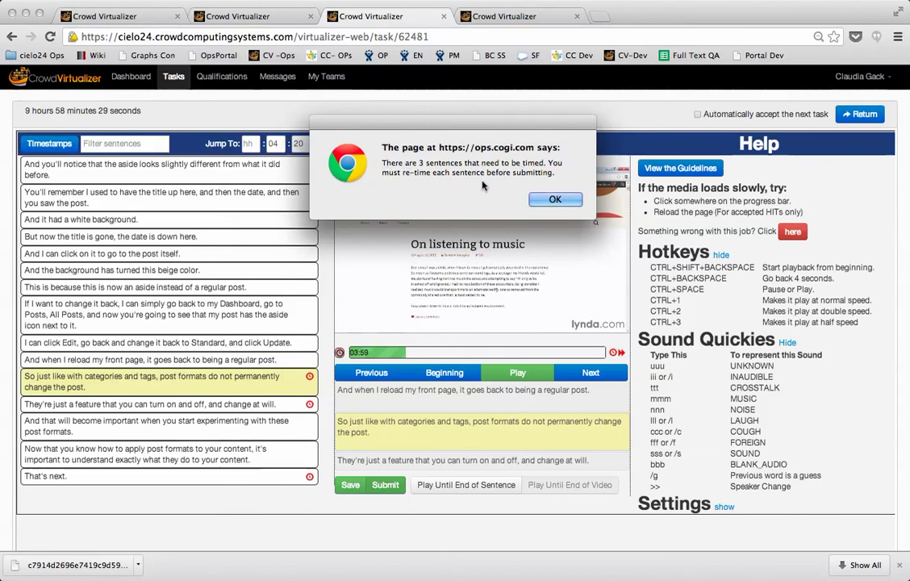
{"action": "left_click", "coordinate": [551, 200]}
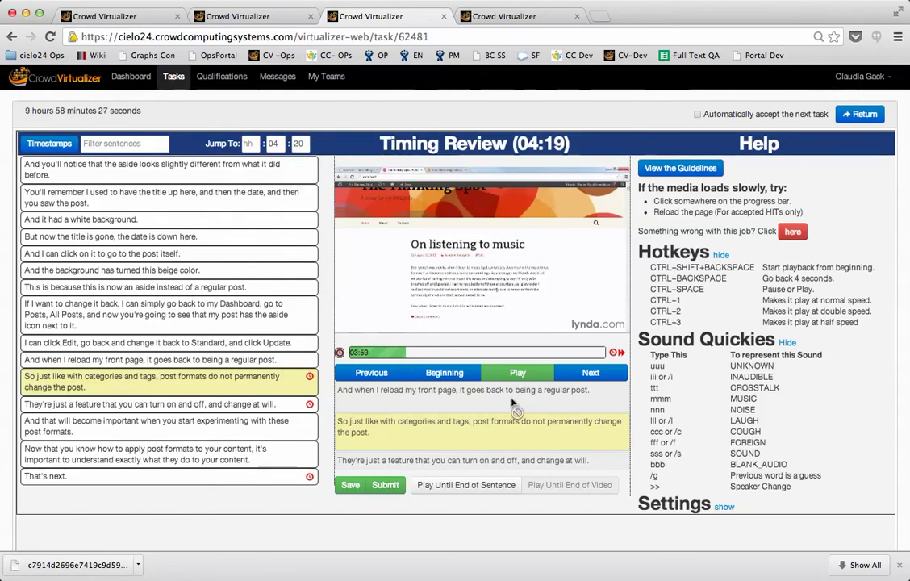
- Retime the flagged categories-and-tags and turn-on-and-off sentences
{"action": "left_click", "coordinate": [365, 351]}
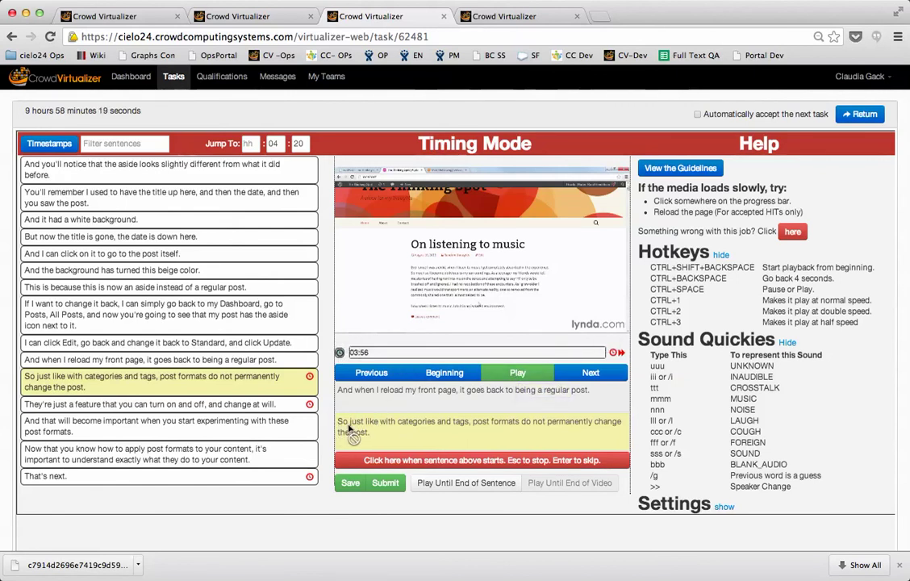
{"action": "left_click", "coordinate": [508, 376]}
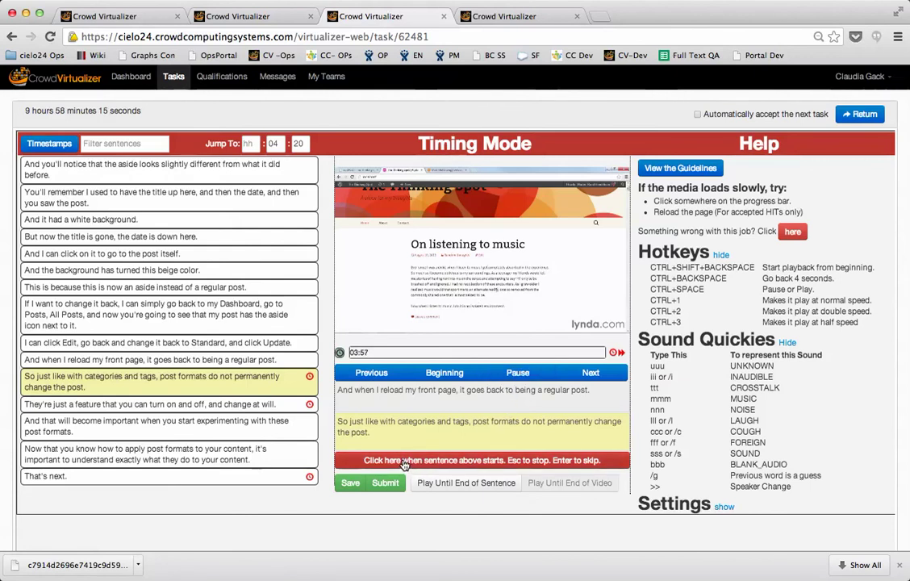
{"action": "left_click", "coordinate": [403, 462]}
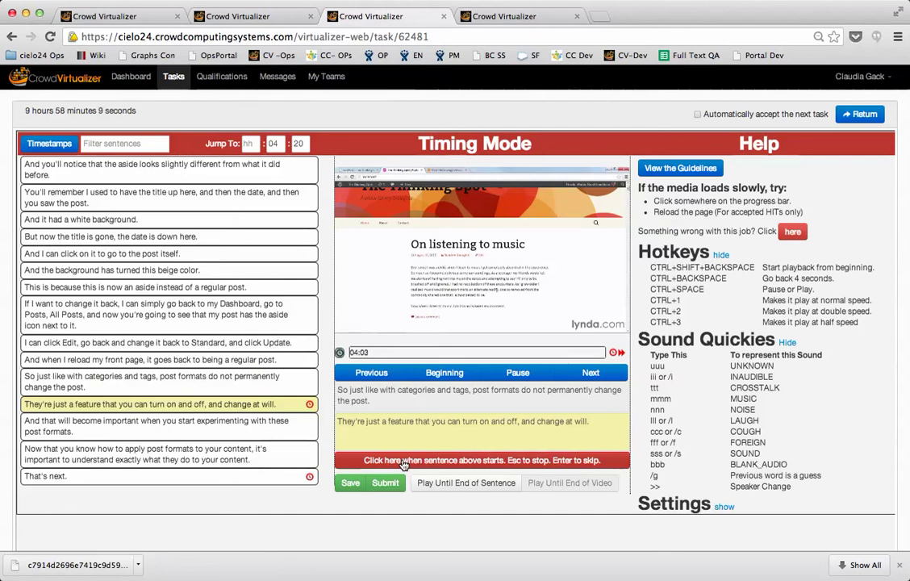
{"action": "left_click", "coordinate": [404, 462]}
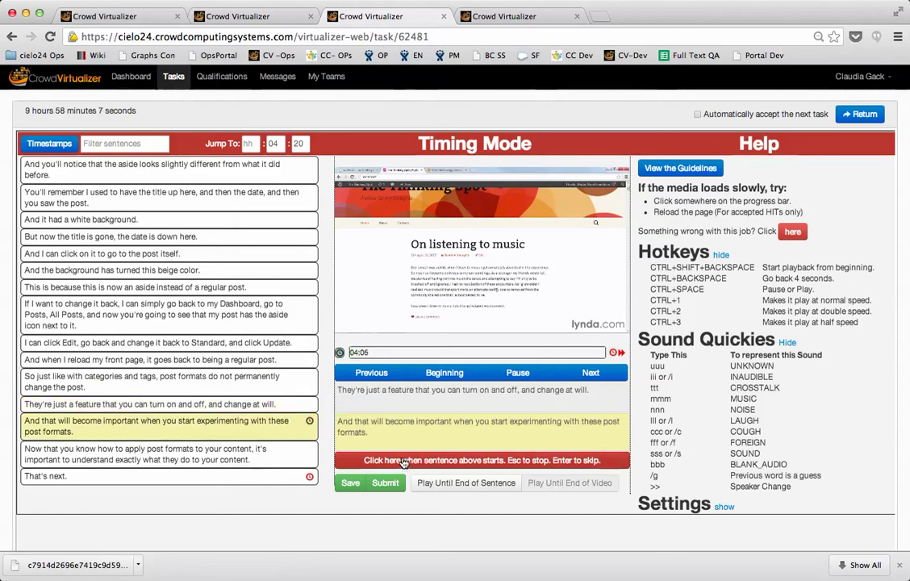
{"action": "left_click", "coordinate": [499, 373]}
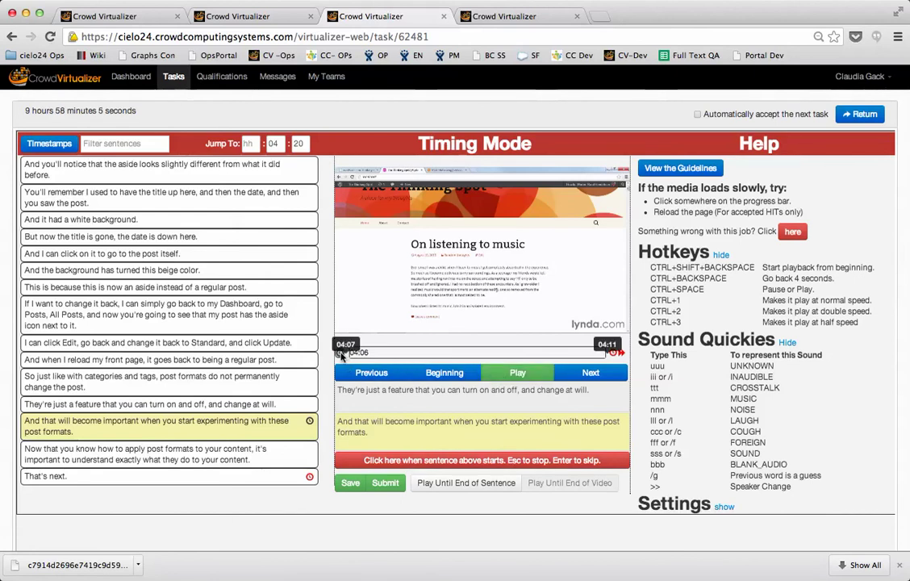
{"action": "key", "text": "Escape"}
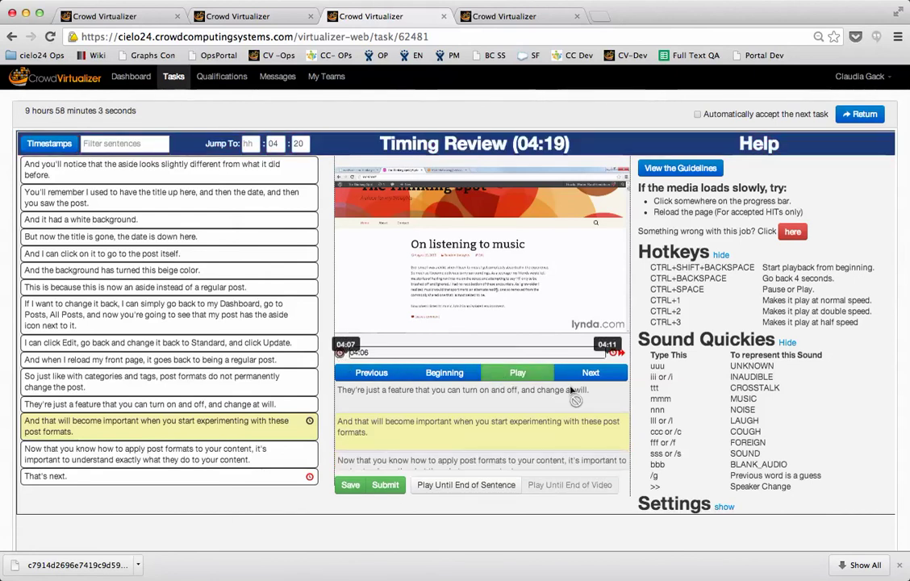
- Retime the closing sentence 'That's next.' to clear its timing-error flag
{"action": "left_click", "coordinate": [515, 376]}
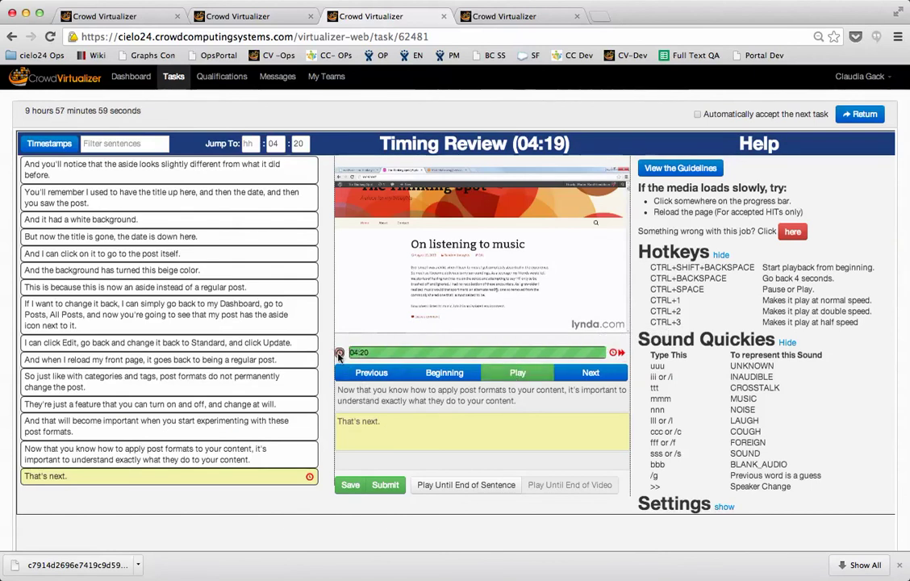
{"action": "left_click", "coordinate": [339, 353]}
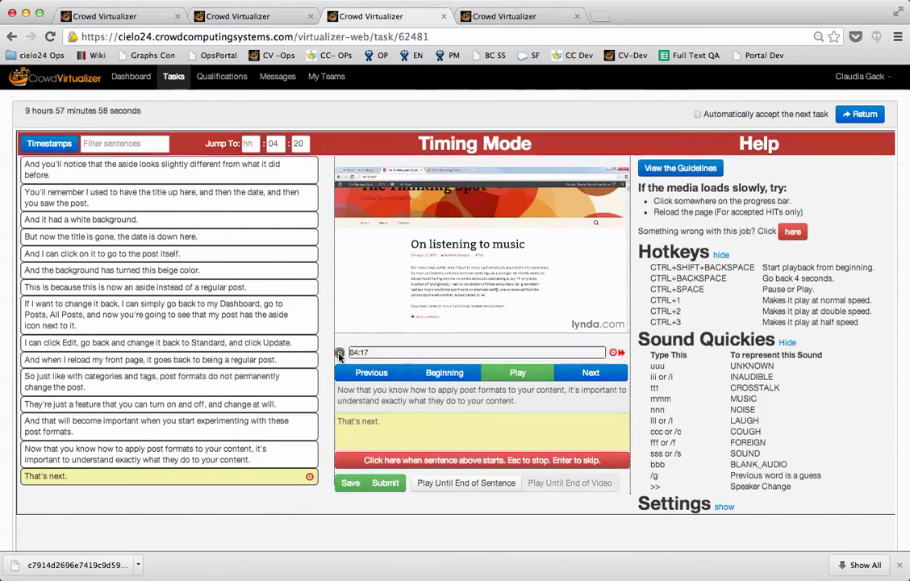
{"action": "left_click", "coordinate": [506, 375]}
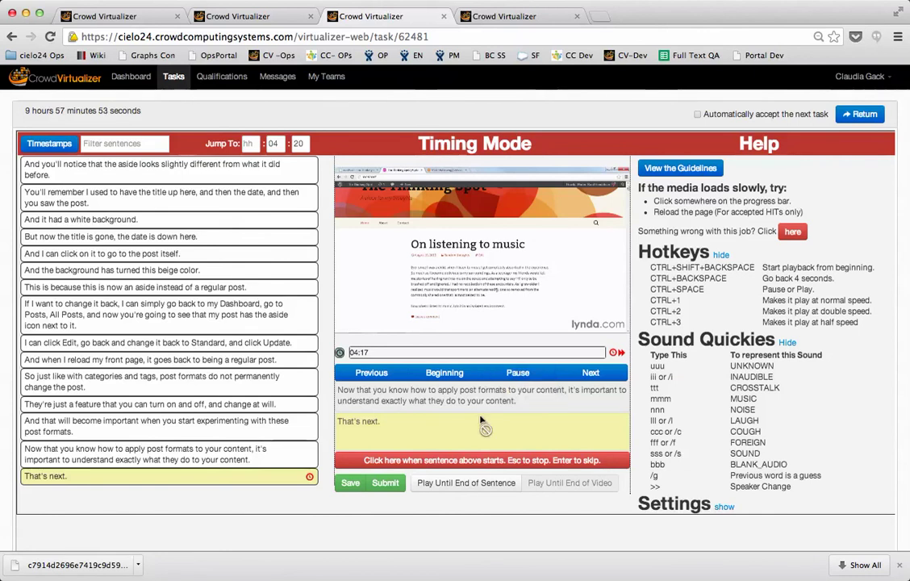
{"action": "left_click", "coordinate": [456, 465]}
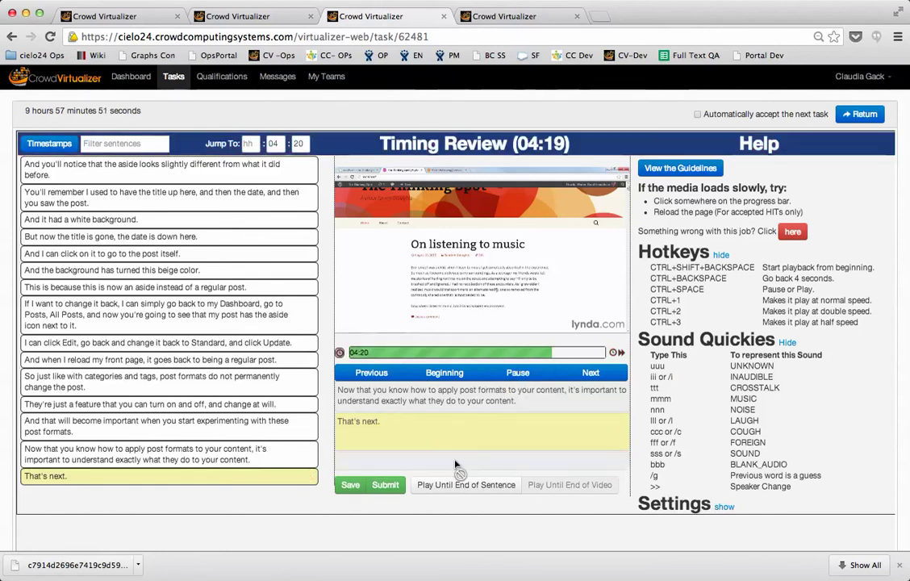
{"action": "left_click", "coordinate": [516, 372]}
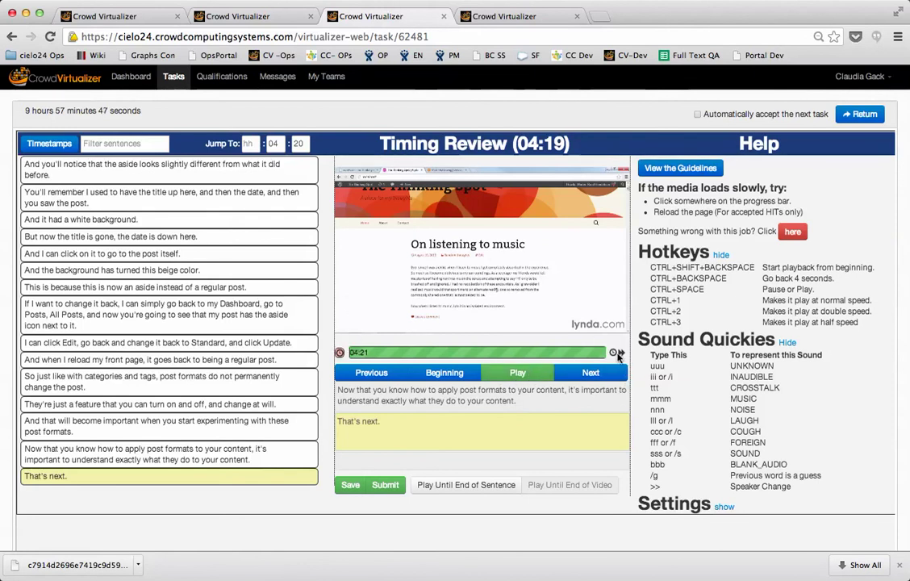
- Submit the post-formats HIT and confirm it is complete
{"action": "left_click", "coordinate": [385, 486]}
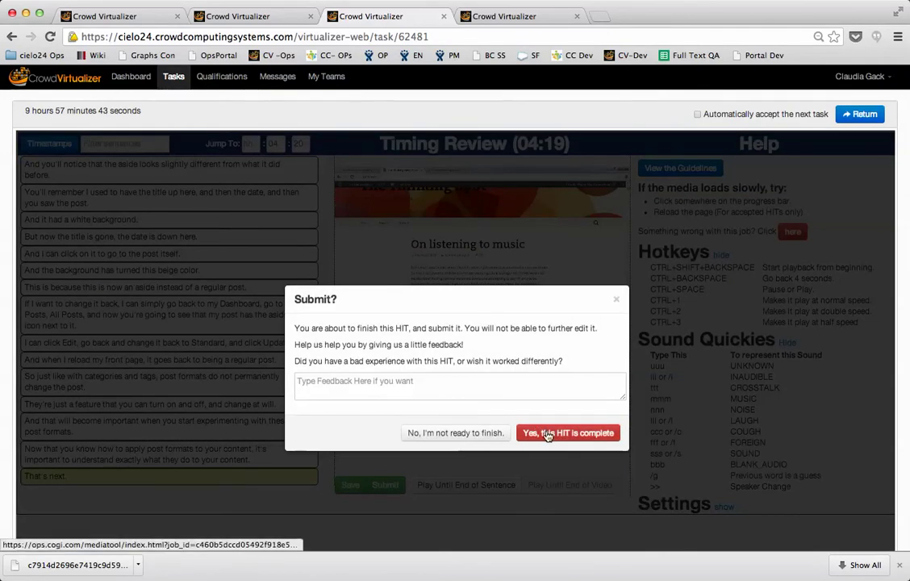
{"action": "left_click", "coordinate": [548, 433]}
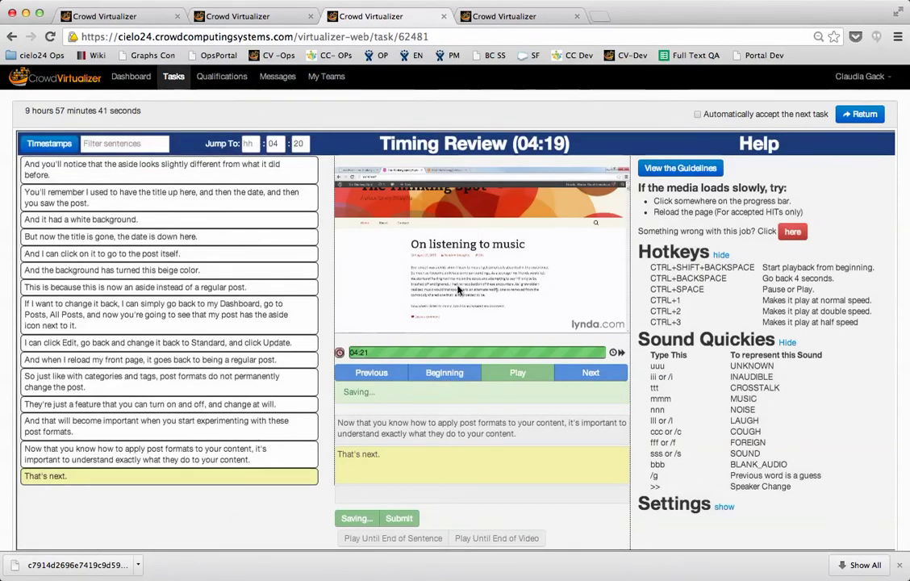